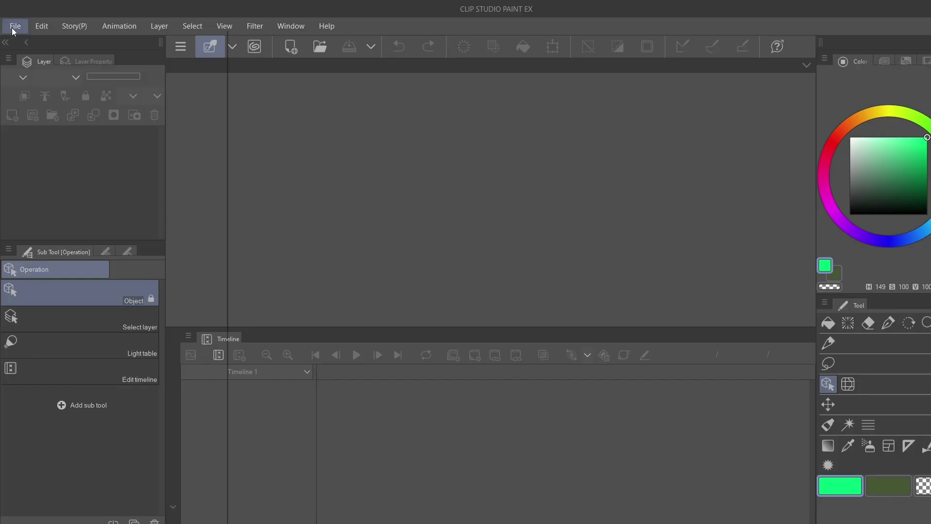
Create a new animation document with a 1920 x 1080 px output frame at 300 dpi.
left_click(13, 28)
left_click(103, 34)
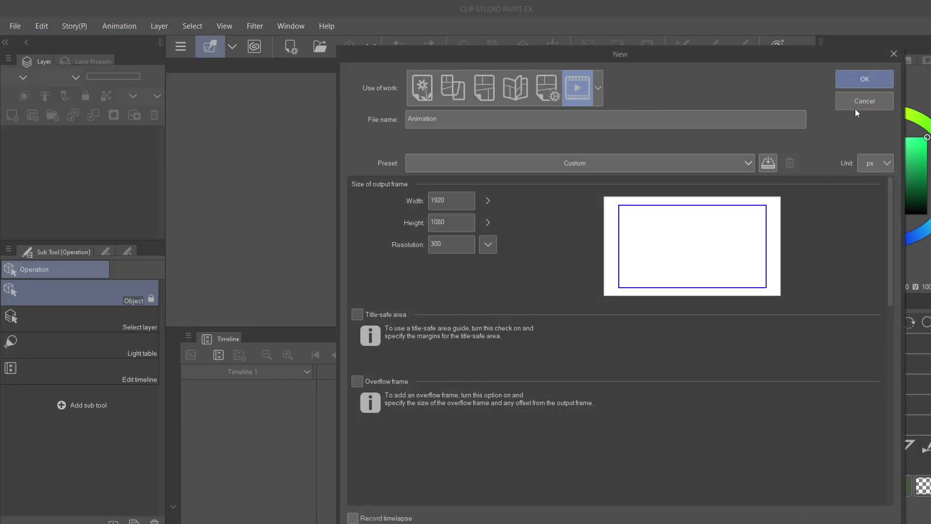
left_click(853, 84)
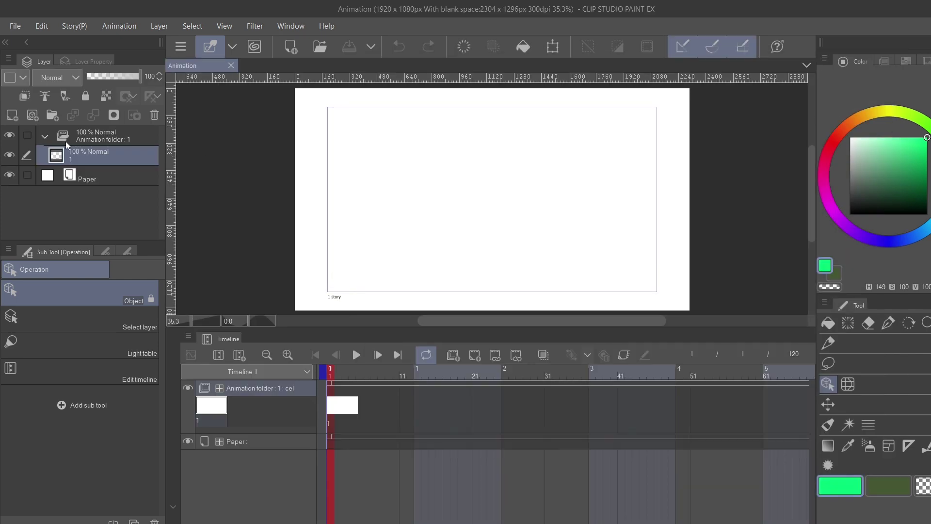
Delete the default animation folder and add a new raster layer above the paper.
left_click(122, 136)
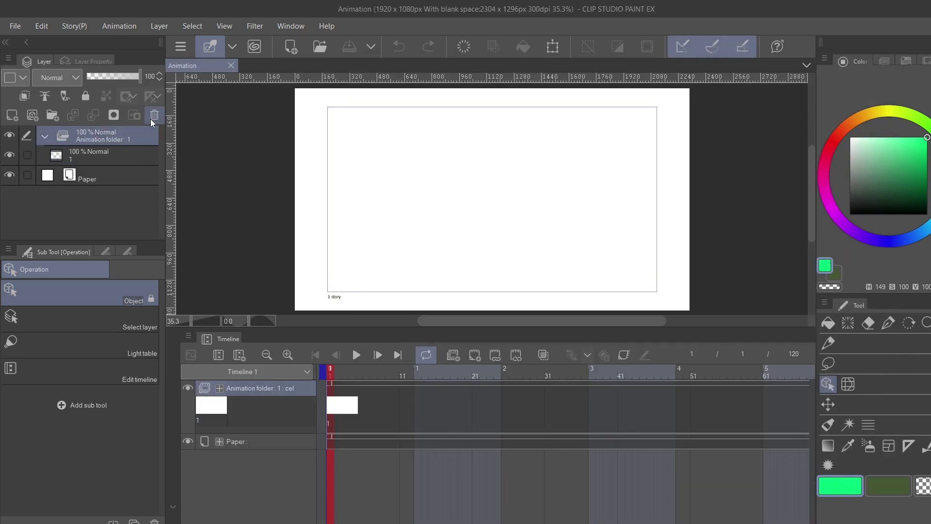
left_click(155, 116)
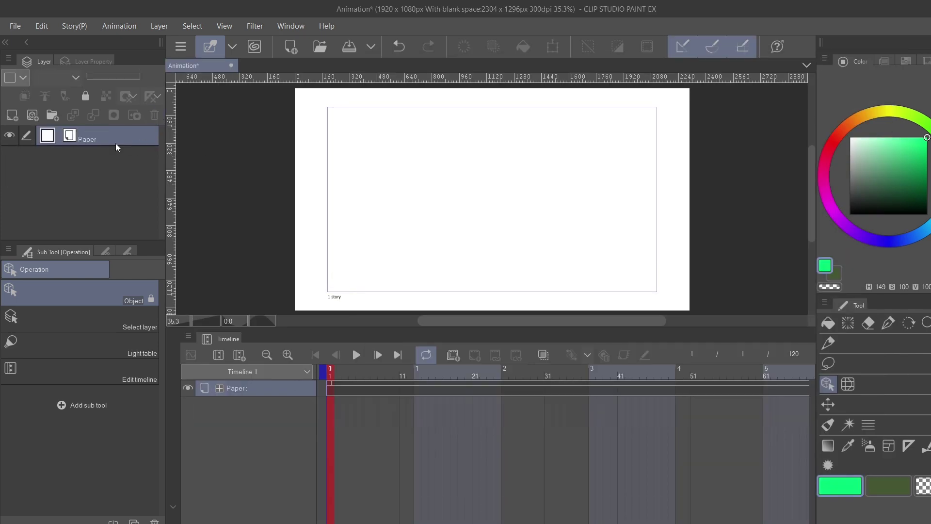
left_click(12, 117)
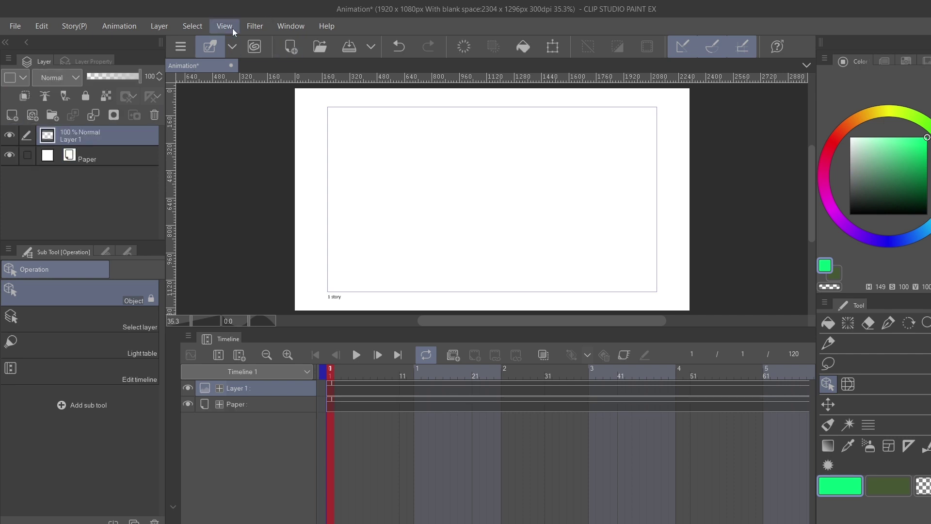
Render Perlin noise on Layer 1 with the scale set to 30.
left_click(250, 27)
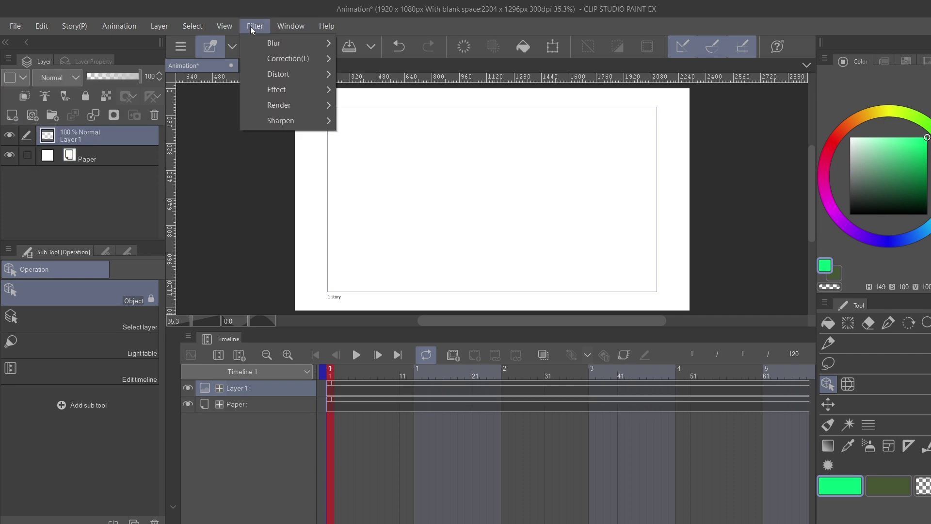
mouse_move(301, 112)
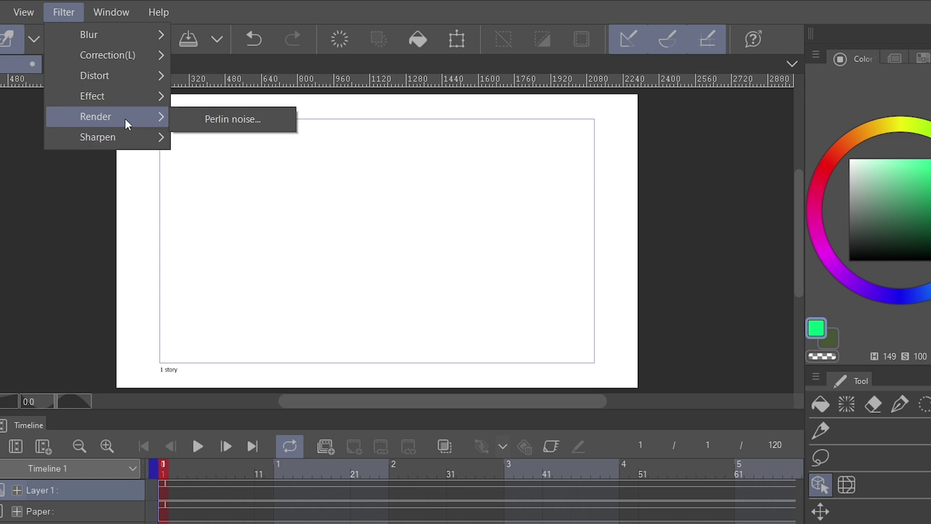
left_click(266, 122)
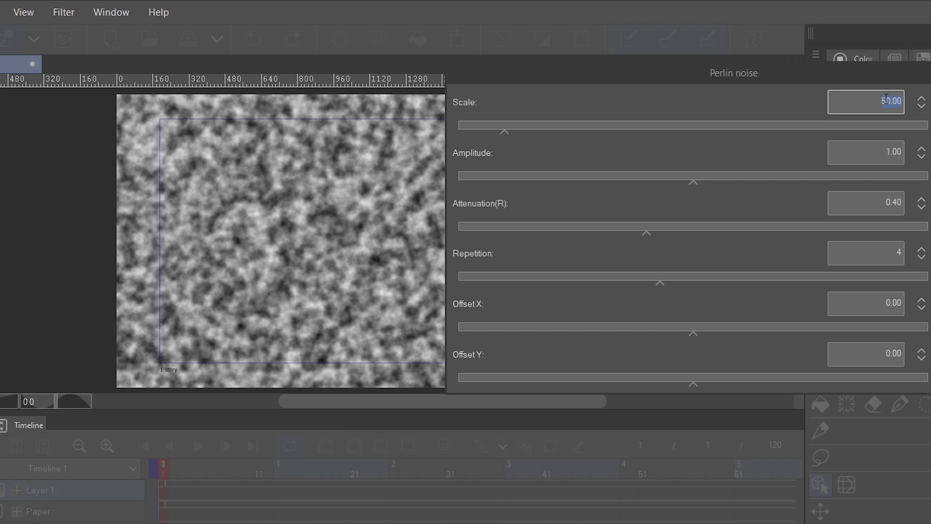
type("20")
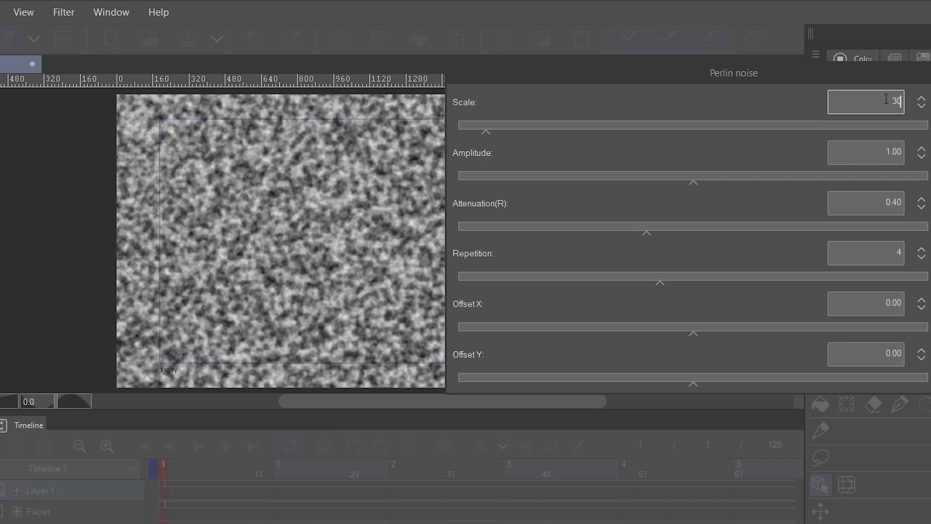
key("Return")
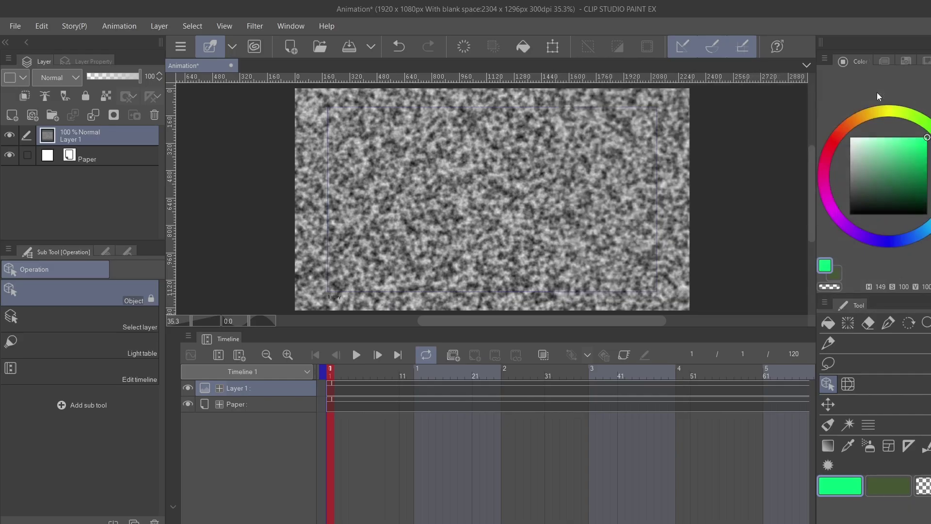
Apply a Gaussian blur with strength 20 to the noise on Layer 1.
left_click(253, 29)
mouse_move(264, 49)
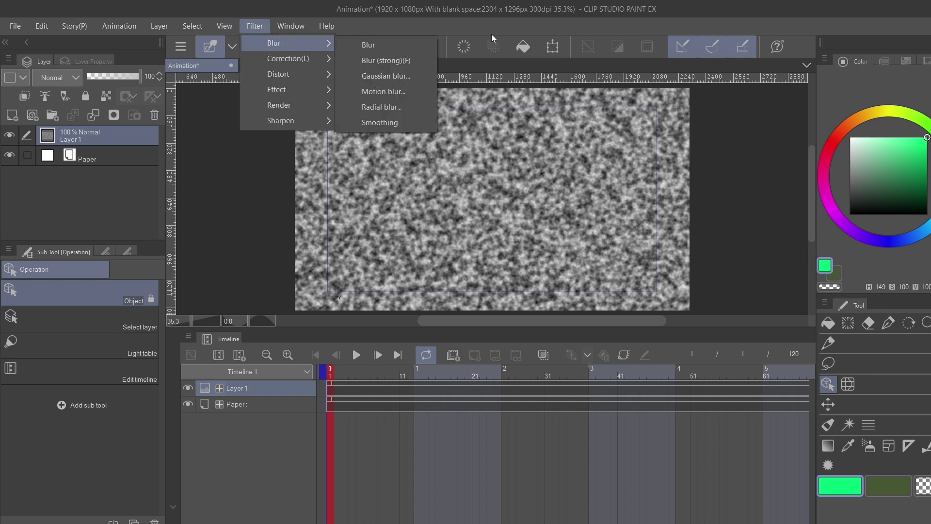
left_click(390, 78)
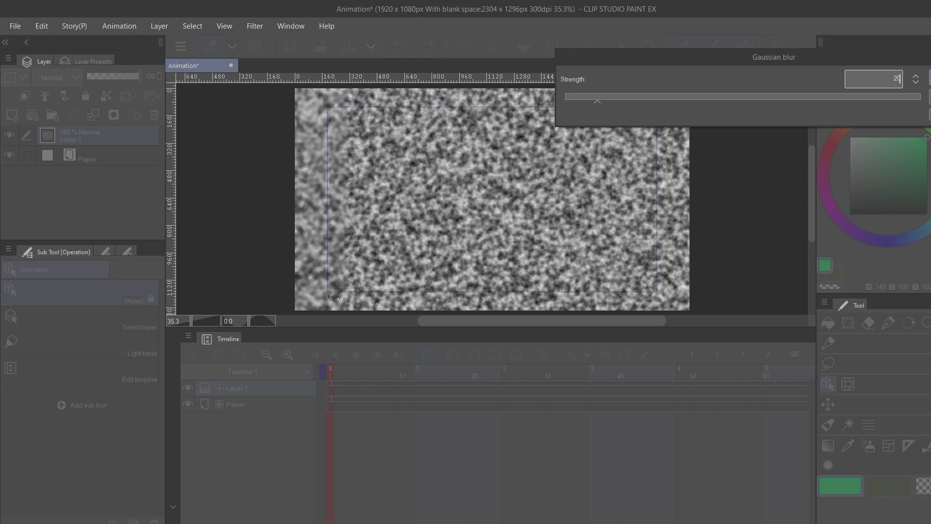
key("Return")
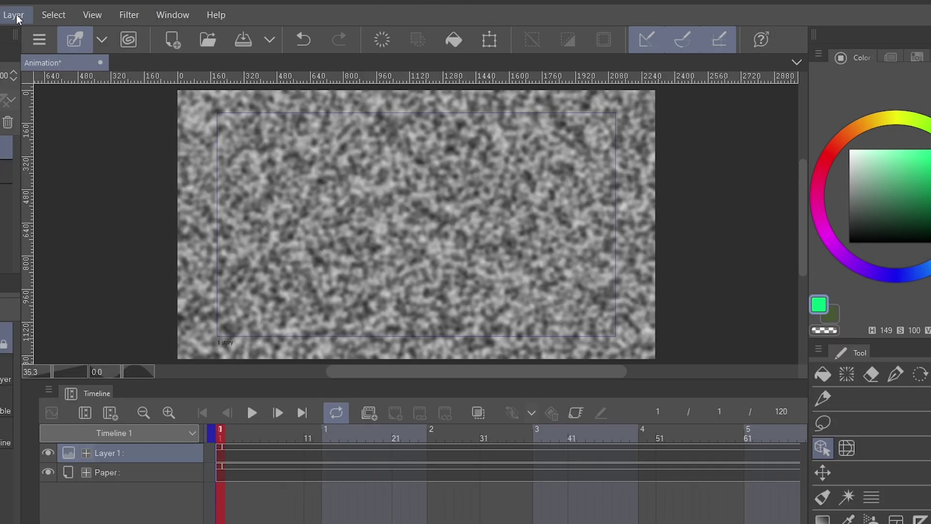
Add a Brightness/Contrast correction layer above the blurred noise and raise its contrast to 100.
left_click(158, 27)
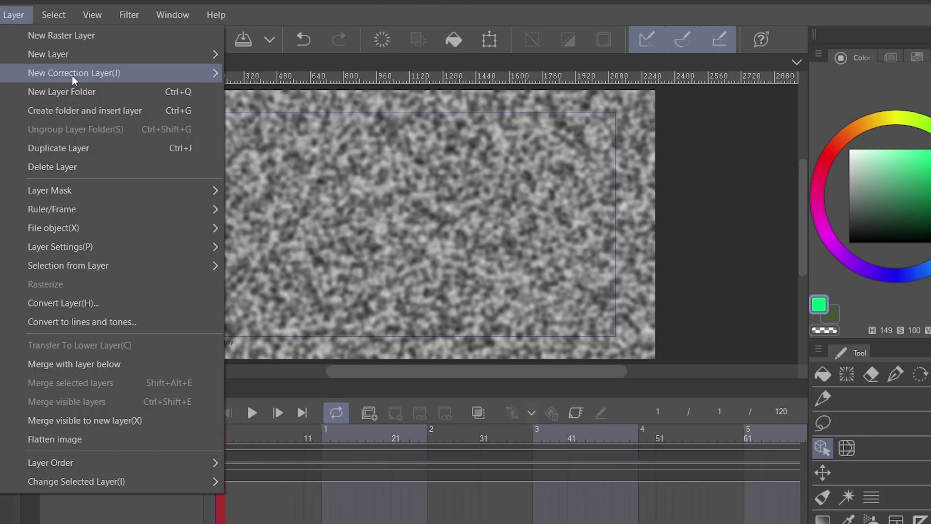
mouse_move(72, 75)
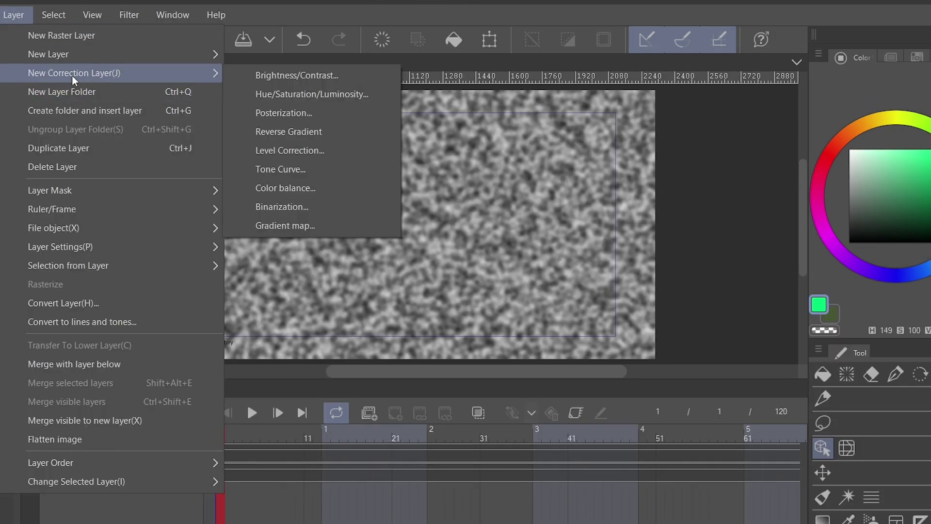
left_click(309, 74)
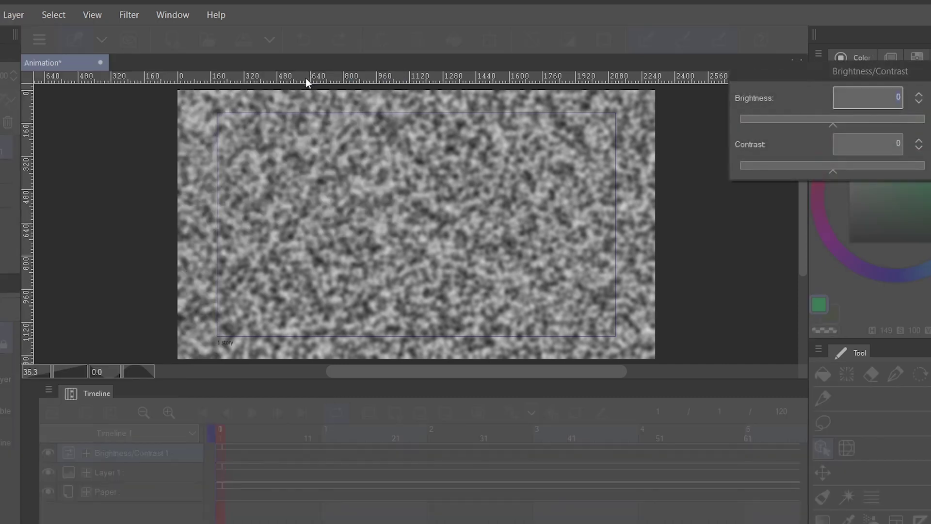
left_click_drag(835, 170, 926, 168)
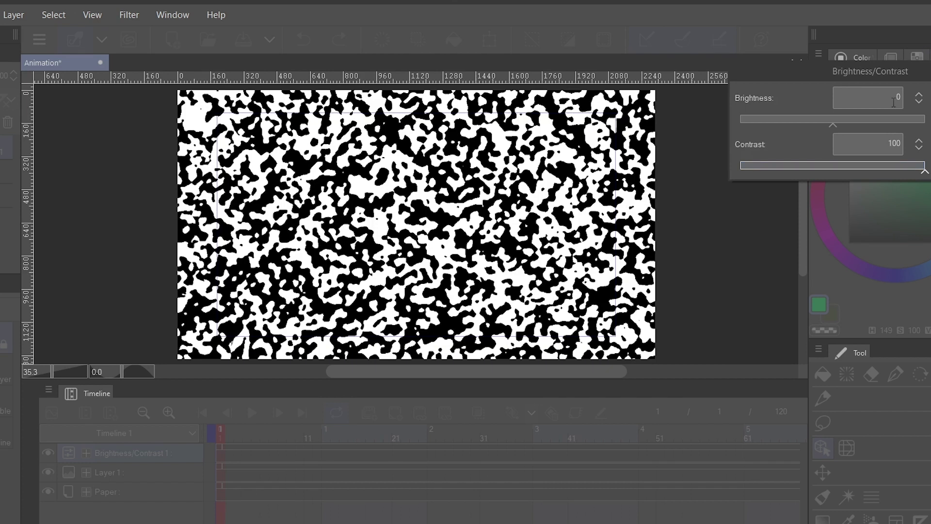
Set the correction layer's brightness to -45 and accept the settings.
left_click_drag(833, 123, 795, 123)
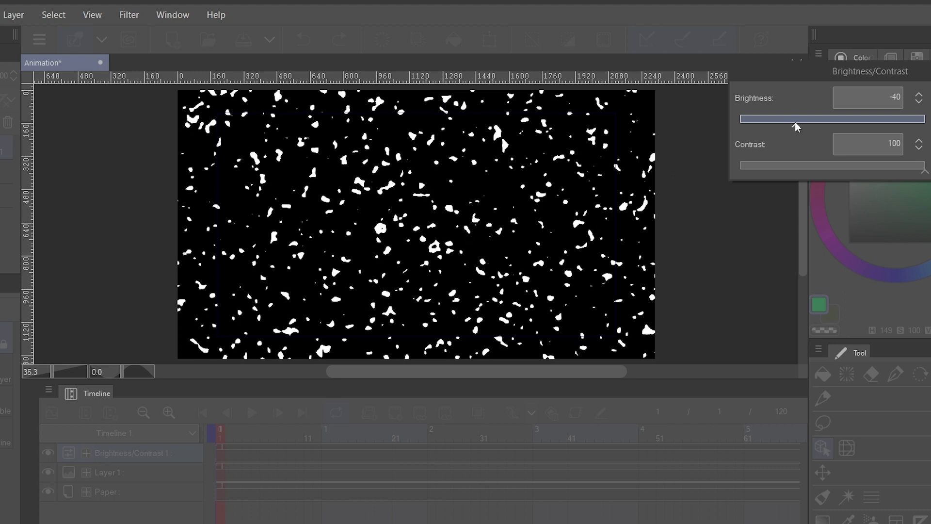
left_click(886, 97)
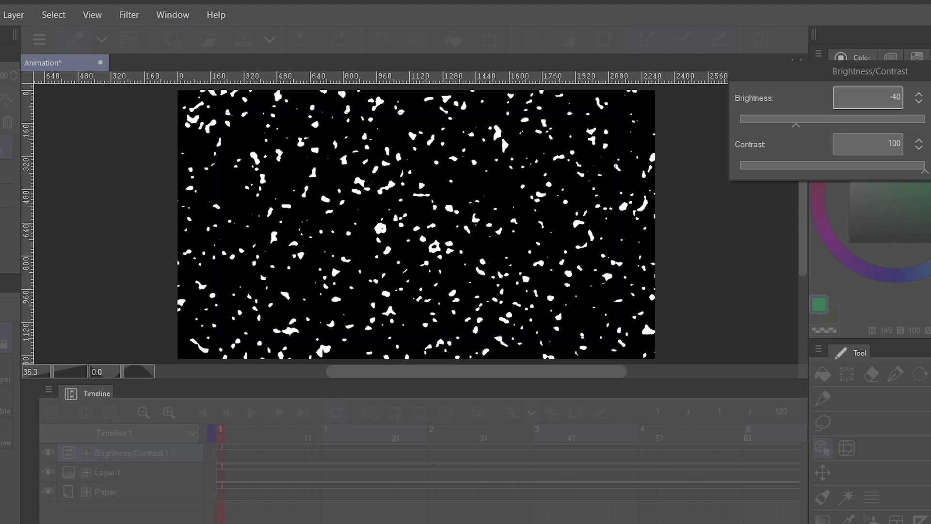
key("Delete")
type("45")
key("Delete")
key("Delete")
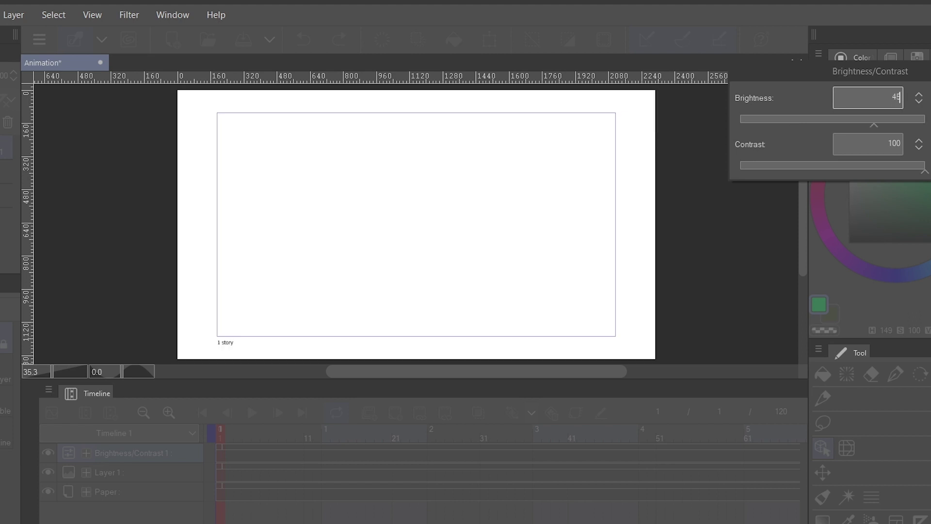
type("-")
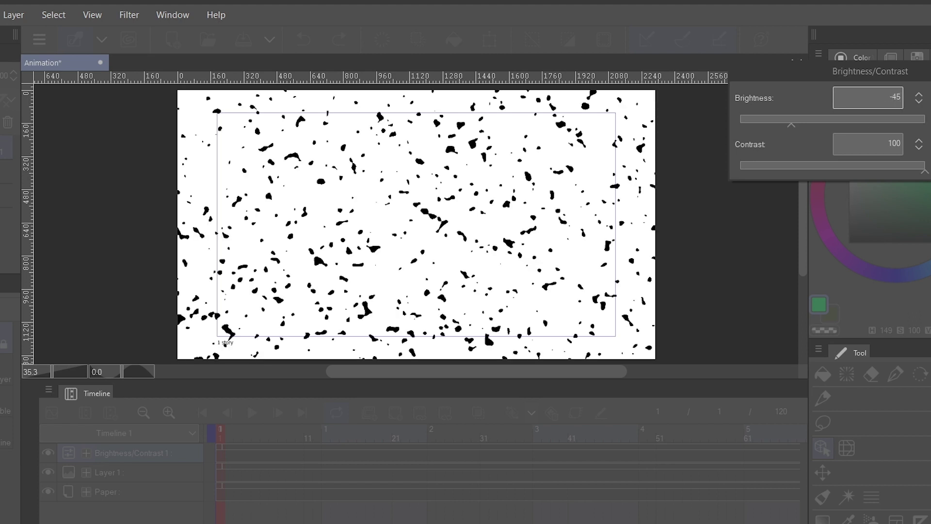
key("Return")
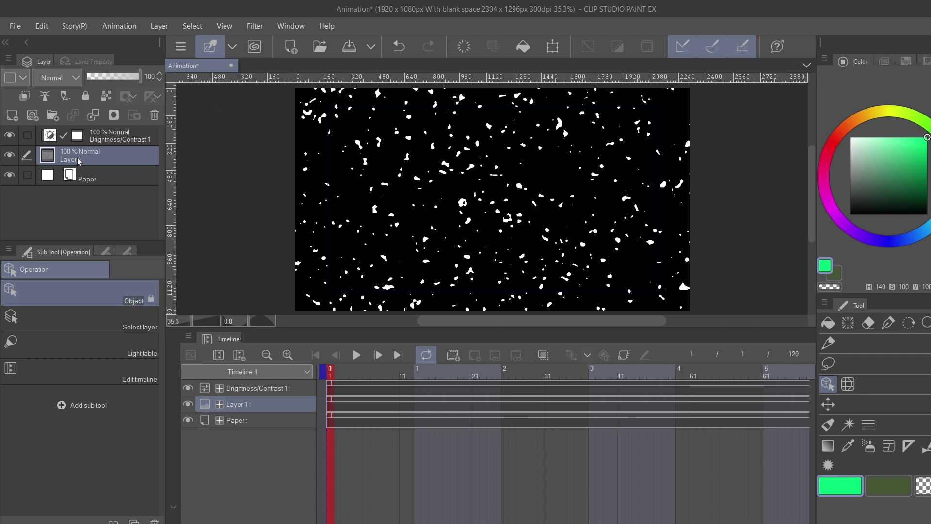
Transform Layer 1 to stretch the noise to 1000% of its width, keeping the height at 100%.
left_click(553, 48)
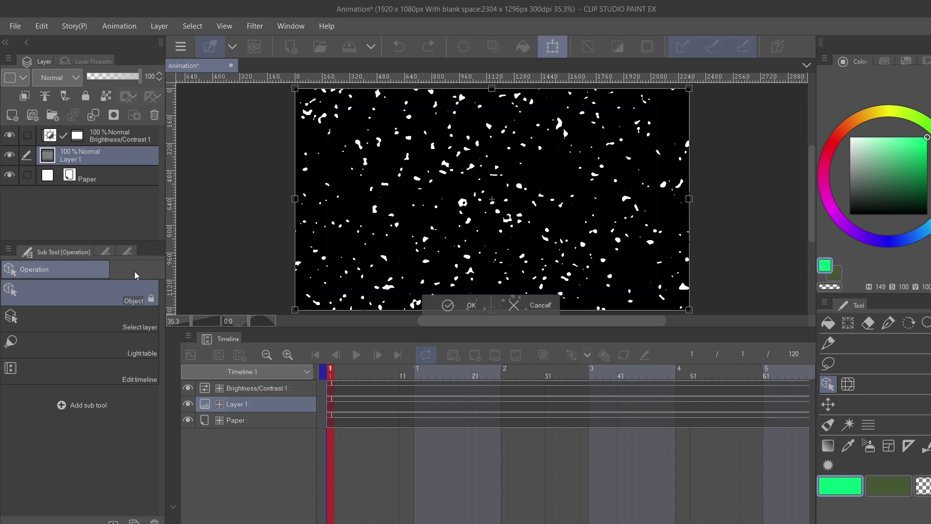
left_click(127, 252)
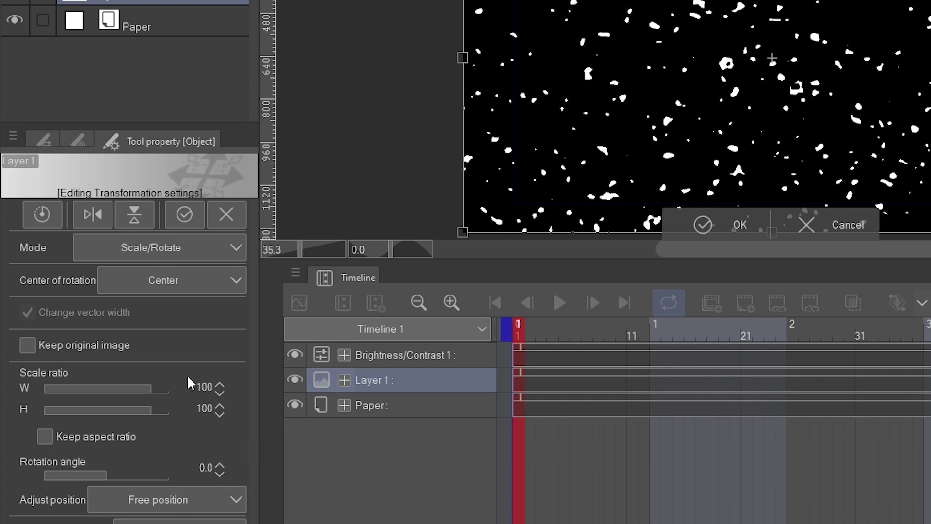
left_click(209, 386)
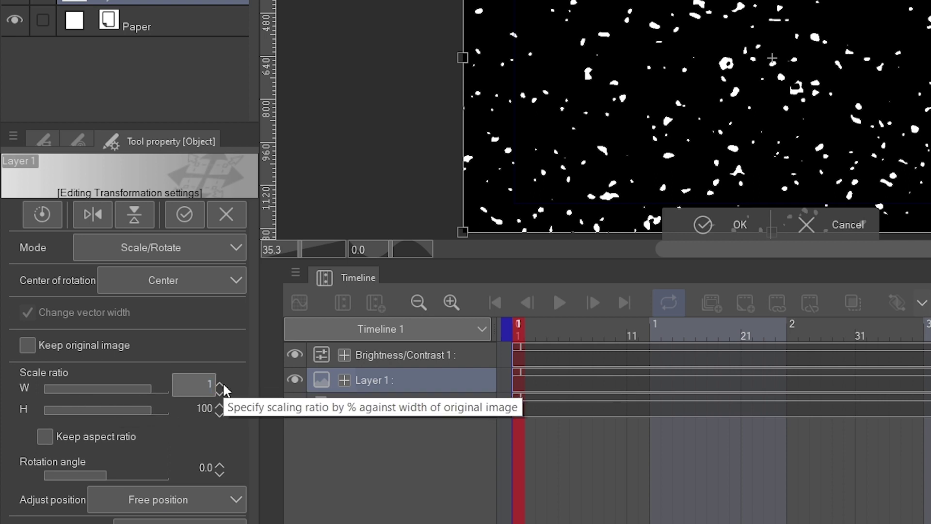
type("1000")
key("Return")
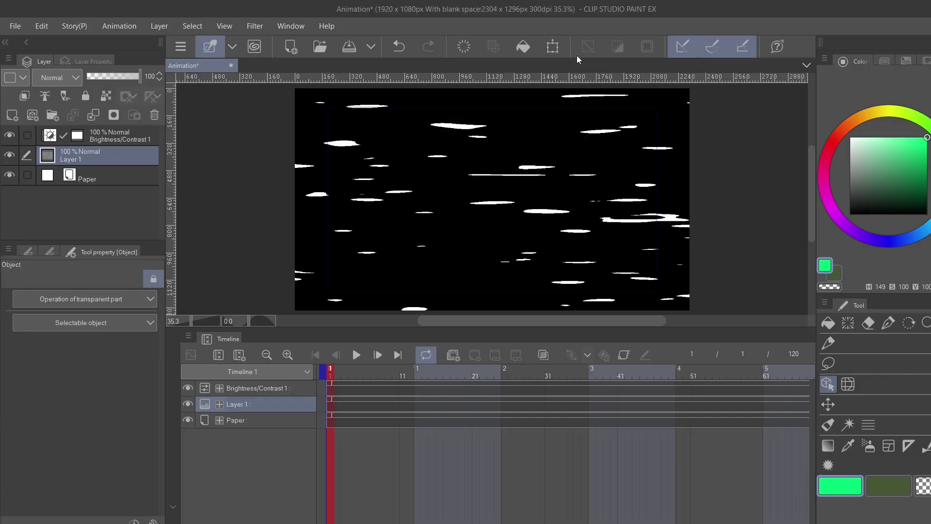
Stretch Layer 1 horizontally a second time, with a width scale ratio of 1000%, and apply the transformation.
left_click(555, 47)
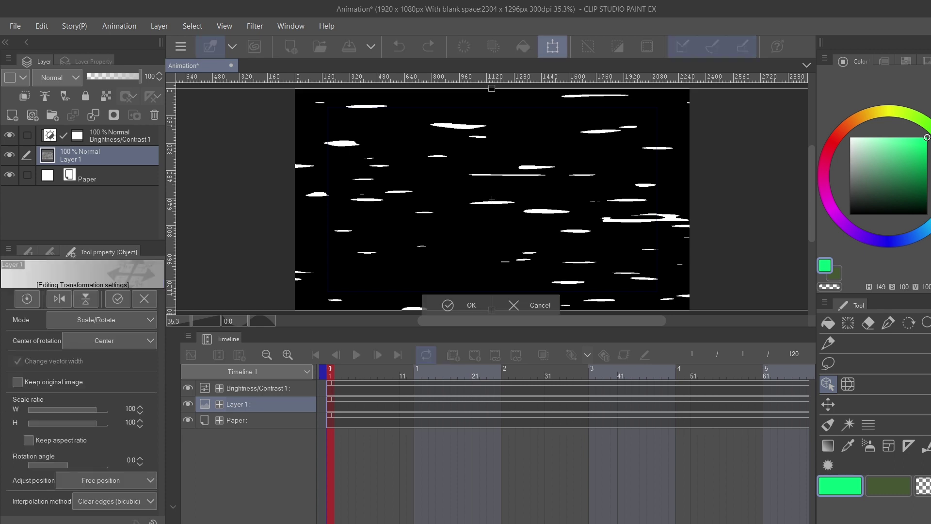
left_click(131, 408)
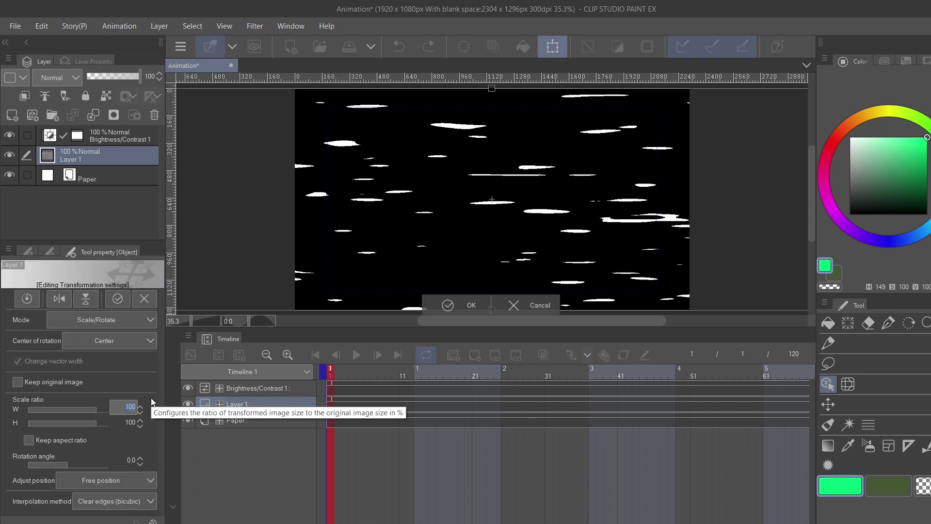
type("1000")
key("Return")
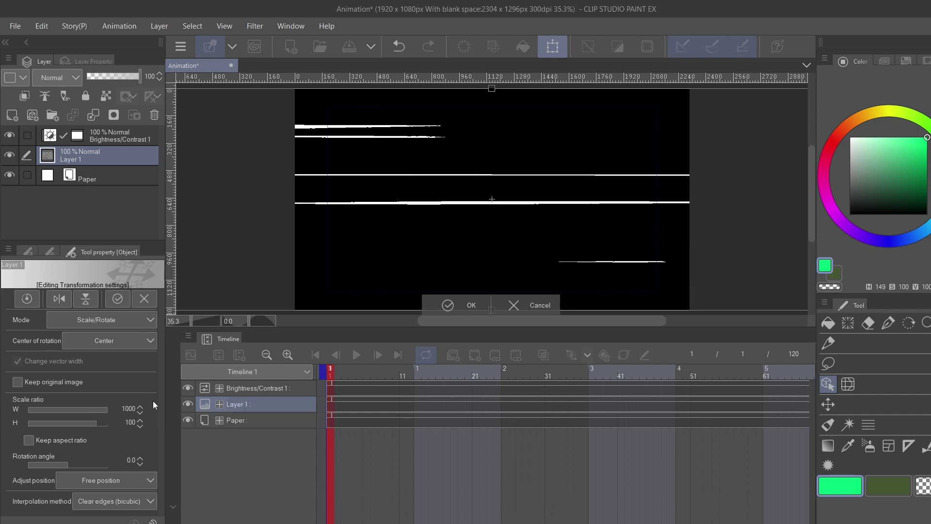
left_click(453, 305)
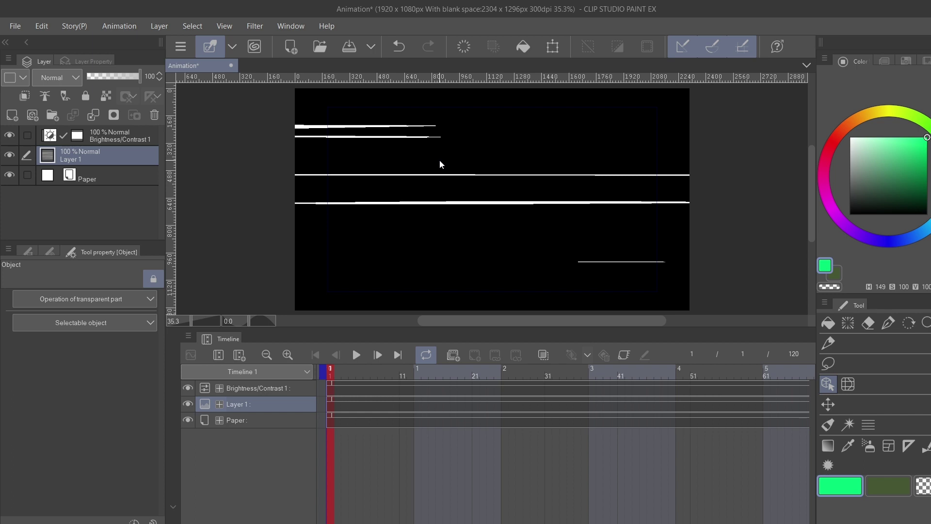
Transform Layer 1 and slide the stretched noise sideways until its left end sits just outside the canvas's left edge.
scroll(419, 179, "down", 3)
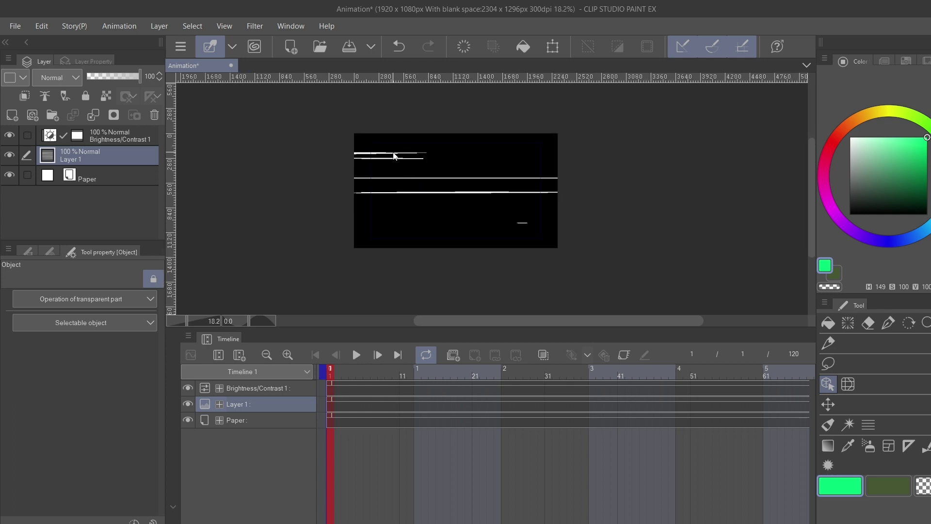
scroll(443, 174, "down", 3)
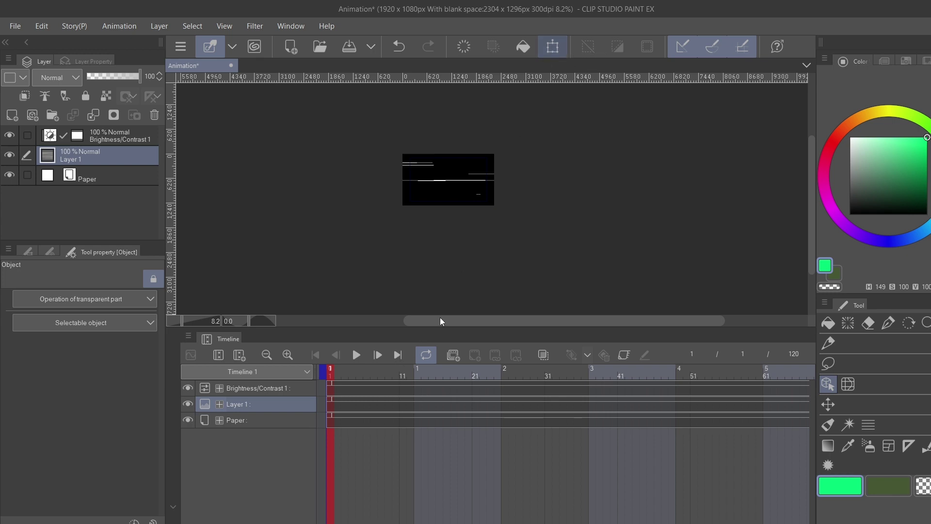
key("ctrl+t")
left_click_drag(439, 319, 276, 323)
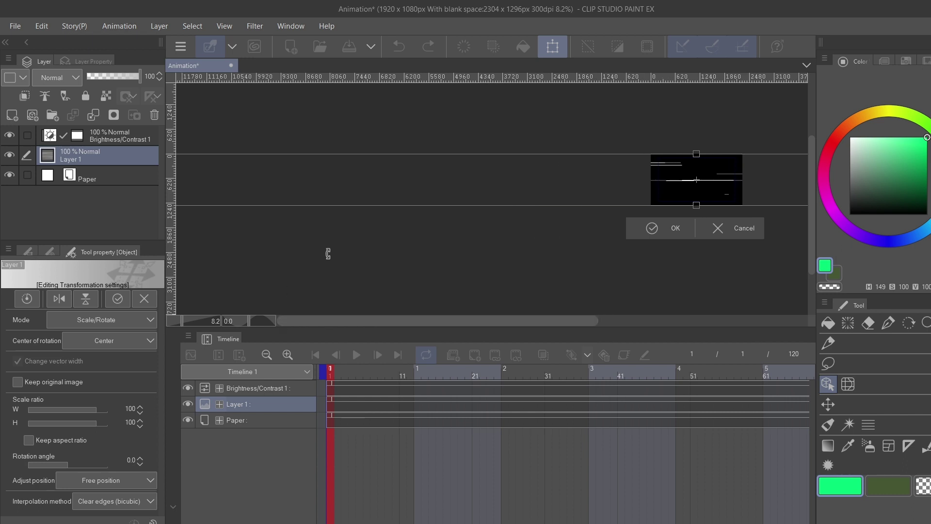
scroll(320, 248, "down", 5)
scroll(321, 214, "down", 1)
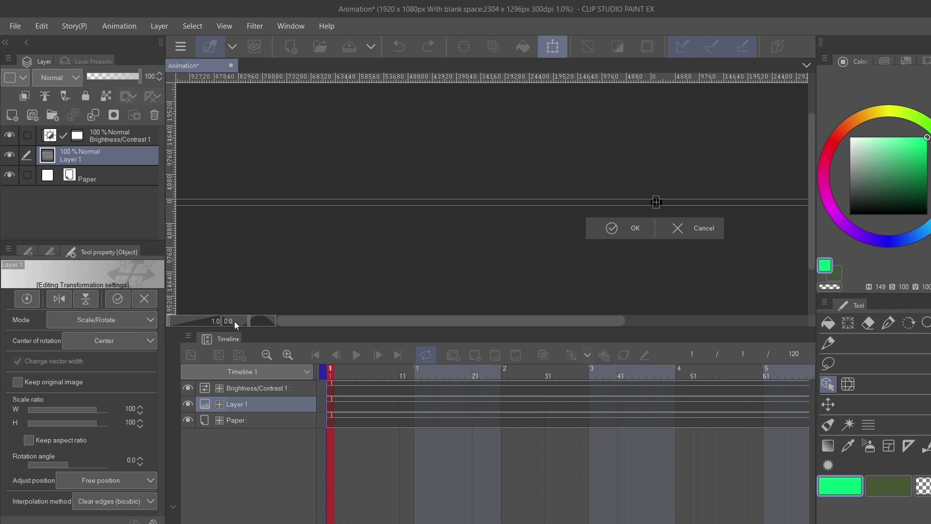
scroll(274, 248, "down", 1)
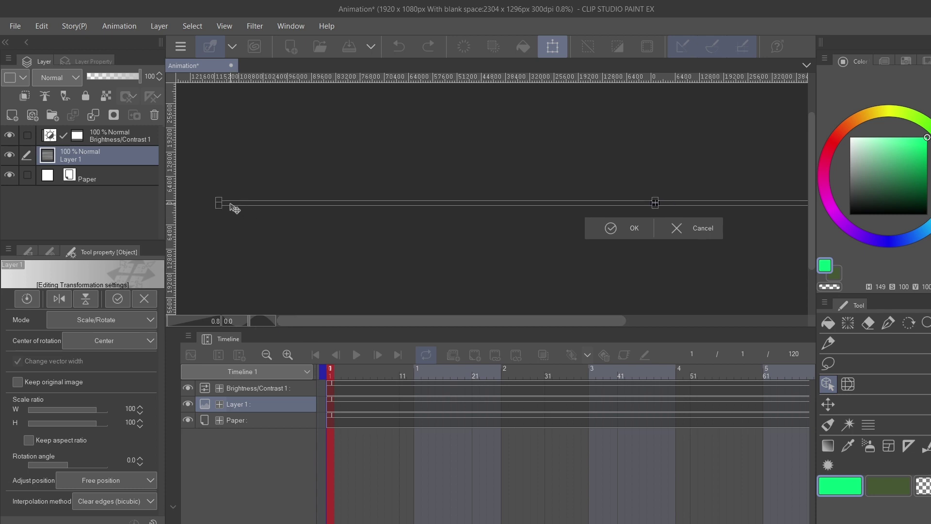
left_click_drag(235, 209, 657, 208)
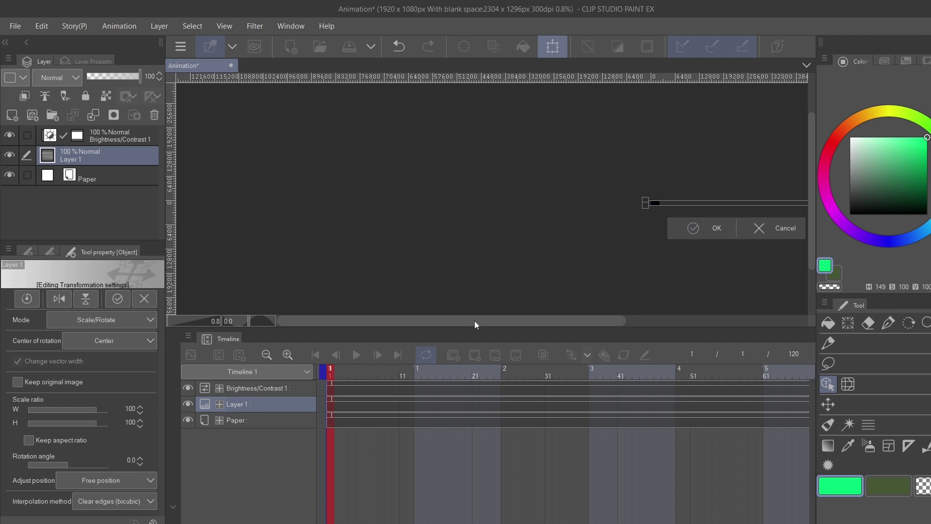
Apply the transformation, enable keyframes on Layer 1, and add a transform keyframe at frame 1.
scroll(656, 197, "up", 2)
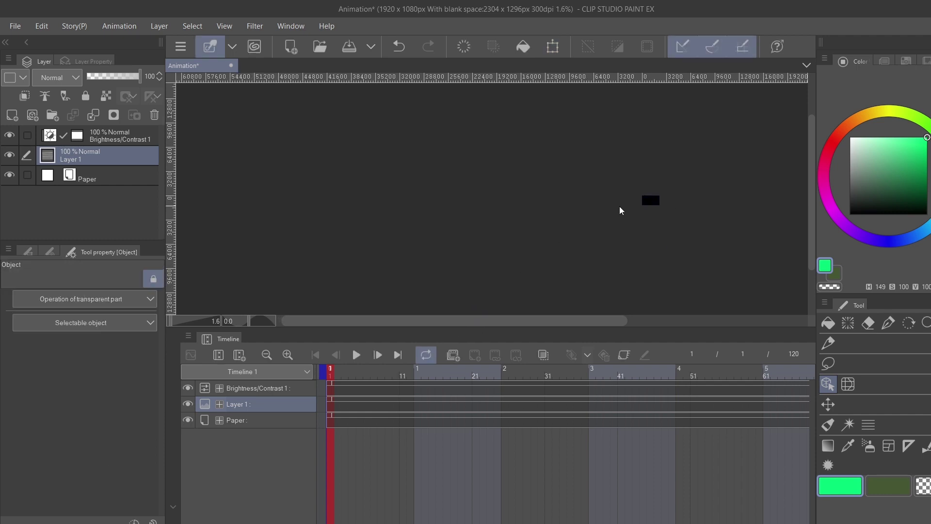
scroll(671, 204, "up", 10)
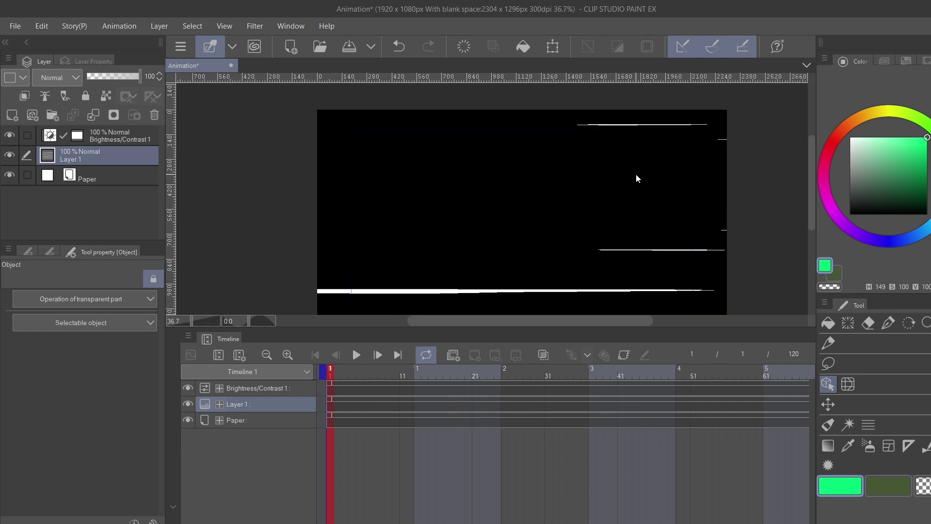
scroll(636, 178, "down", 1)
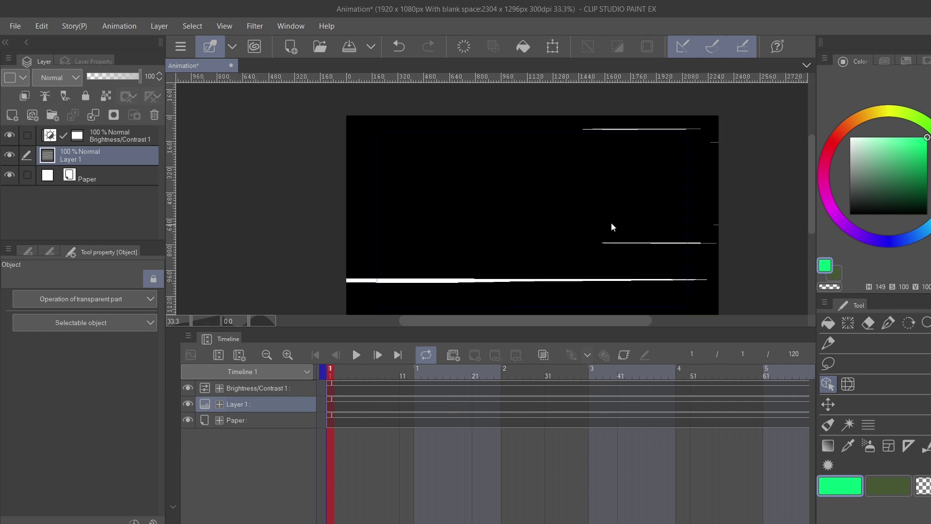
scroll(673, 188, "down", 2)
left_click_drag(616, 320, 664, 317)
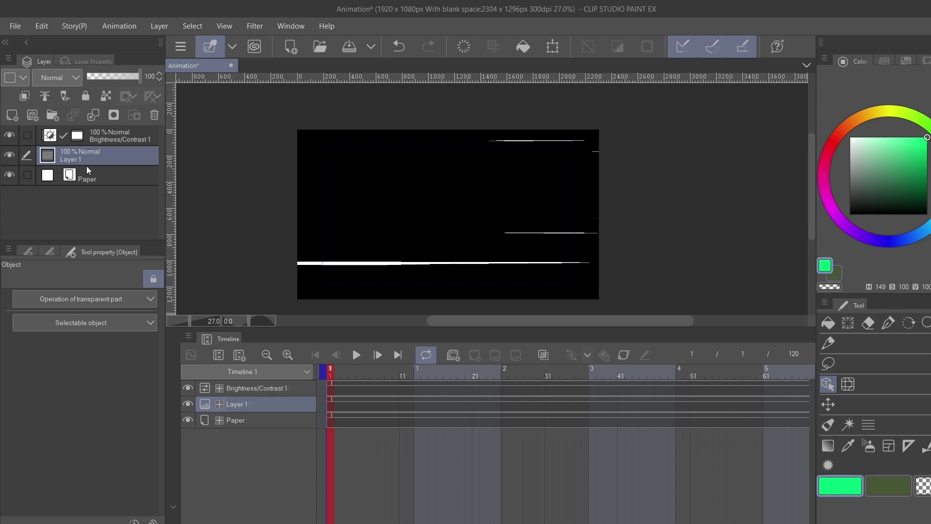
left_click(623, 356)
left_click(332, 398)
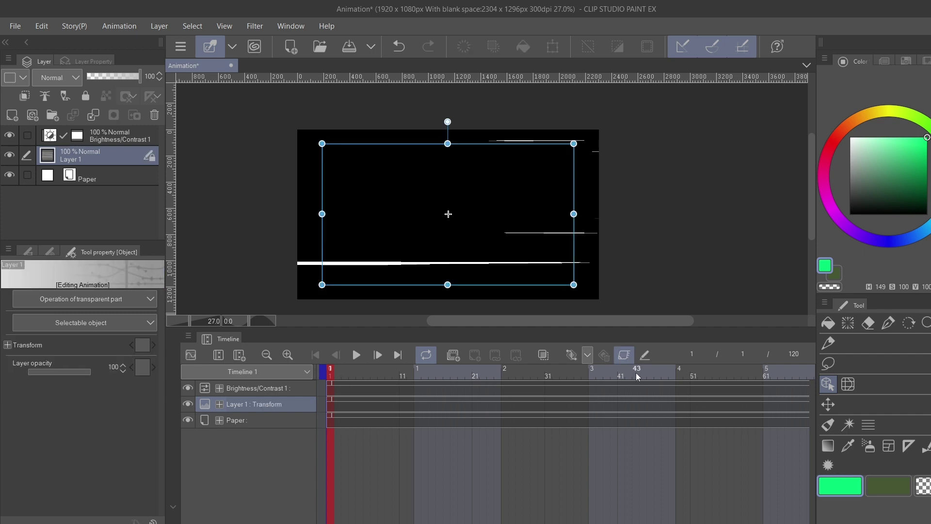
left_click(569, 357)
At frame 37, move Layer 1's stretched noise far to the left to set a second transform keyframe.
left_click(591, 374)
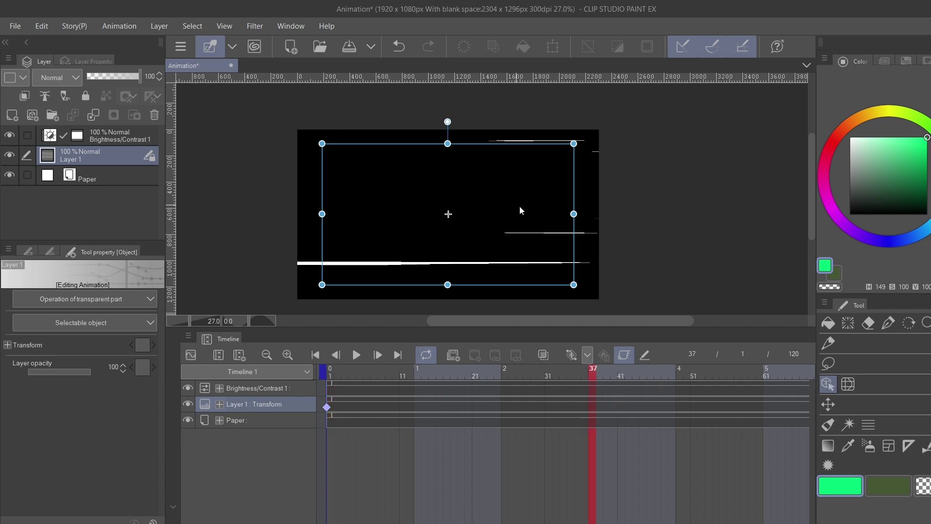
left_click_drag(557, 235, 266, 244)
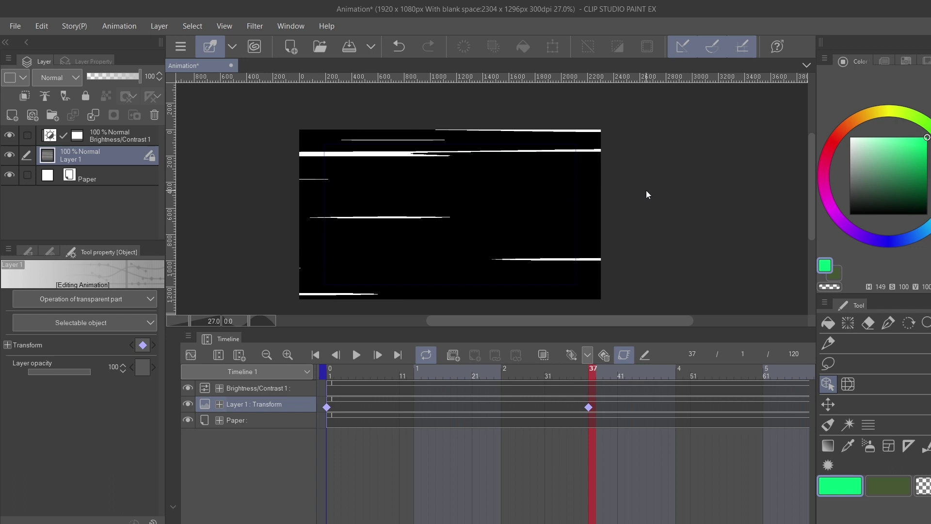
scroll(558, 208, "left", 3)
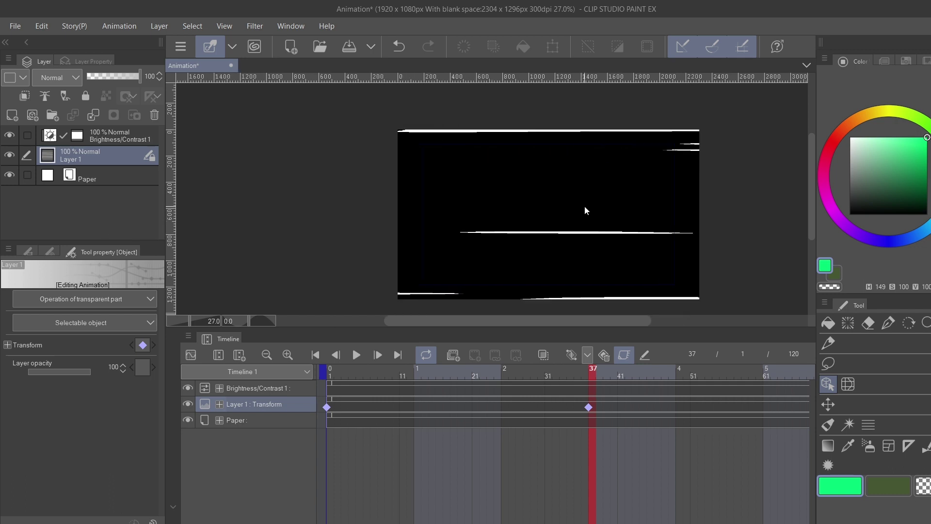
scroll(634, 210, "left", 8)
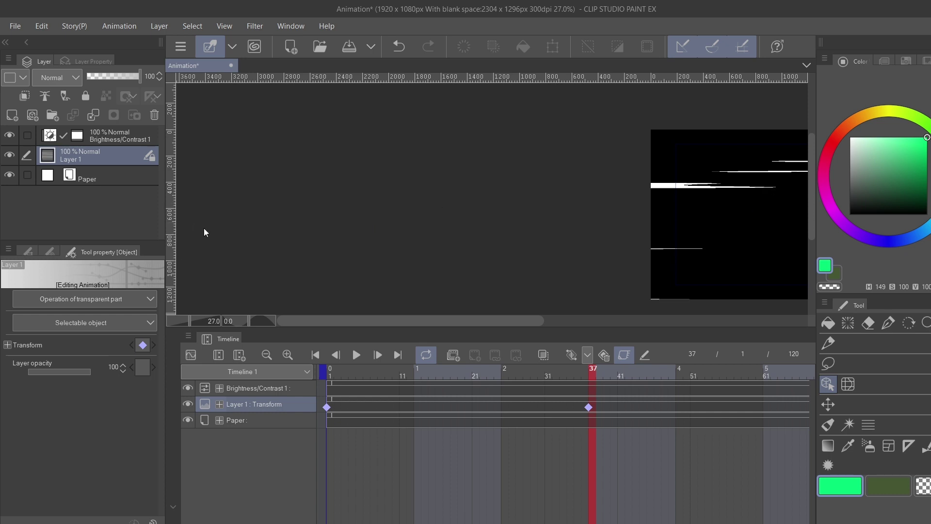
scroll(634, 228, "down", 5)
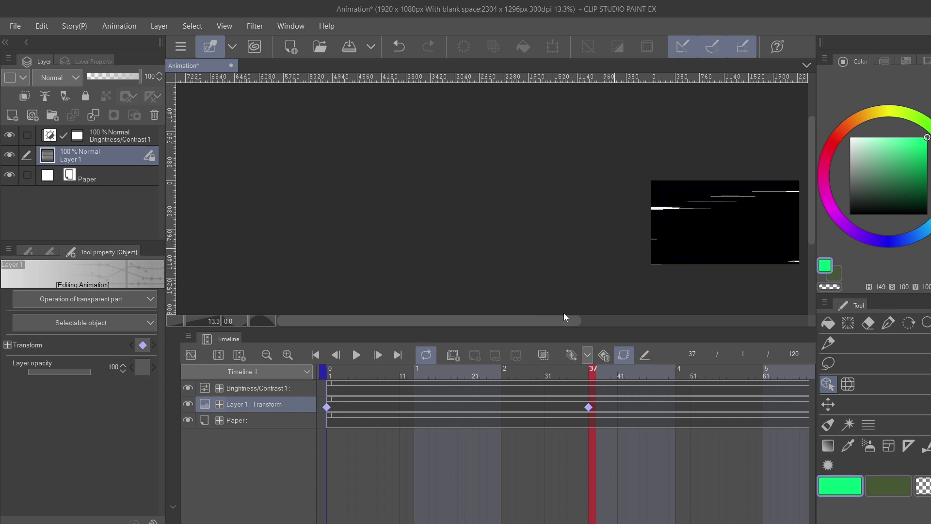
scroll(574, 217, "right", 3)
scroll(573, 217, "down", 2)
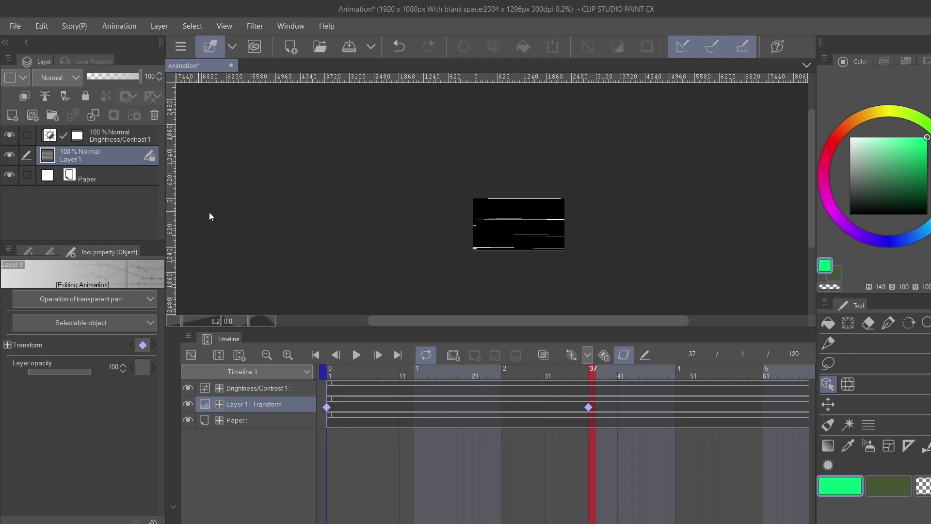
scroll(474, 200, "left", 1)
scroll(189, 222, "left", 2)
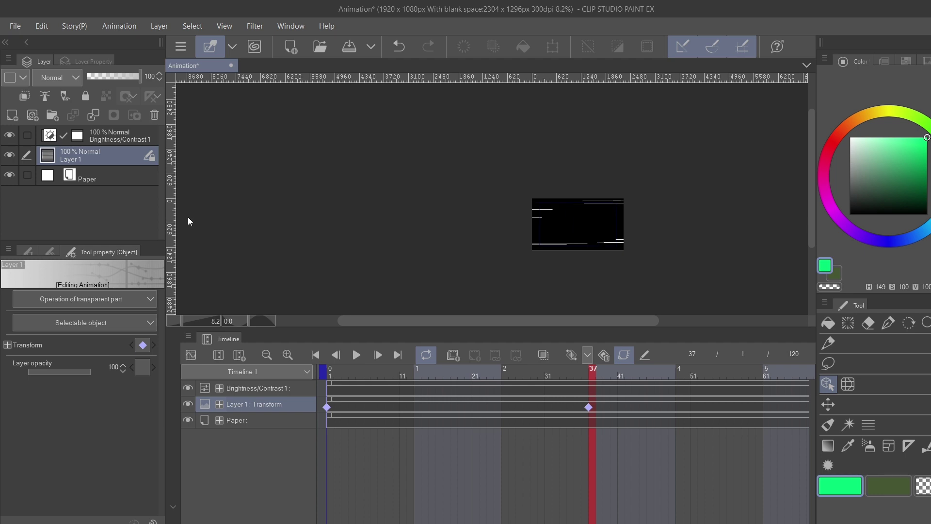
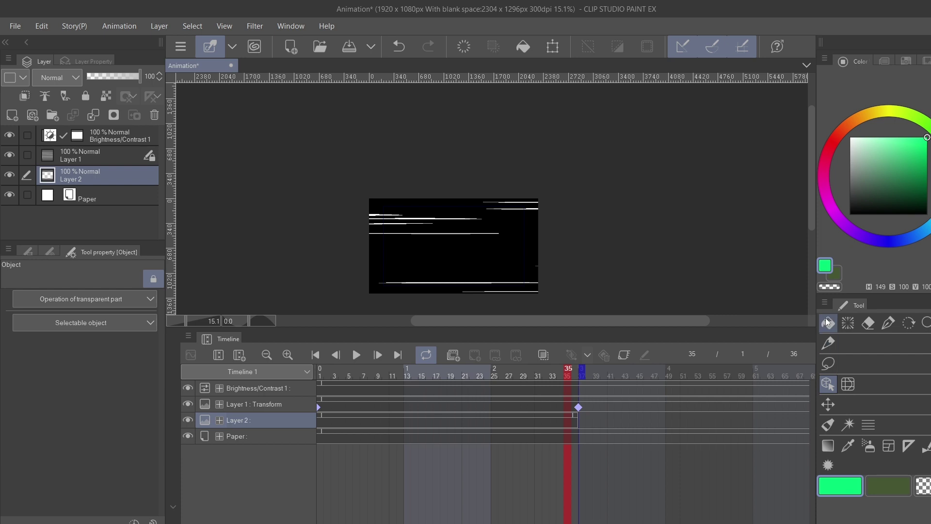
Fill Layer 2 with green and set Layer 1's blending mode to Lighten.
left_click(458, 262)
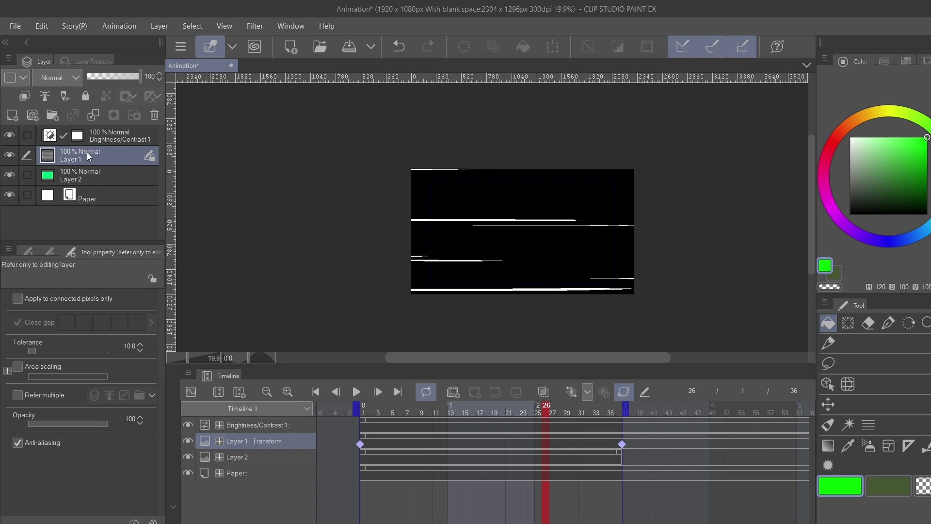
left_click(68, 79)
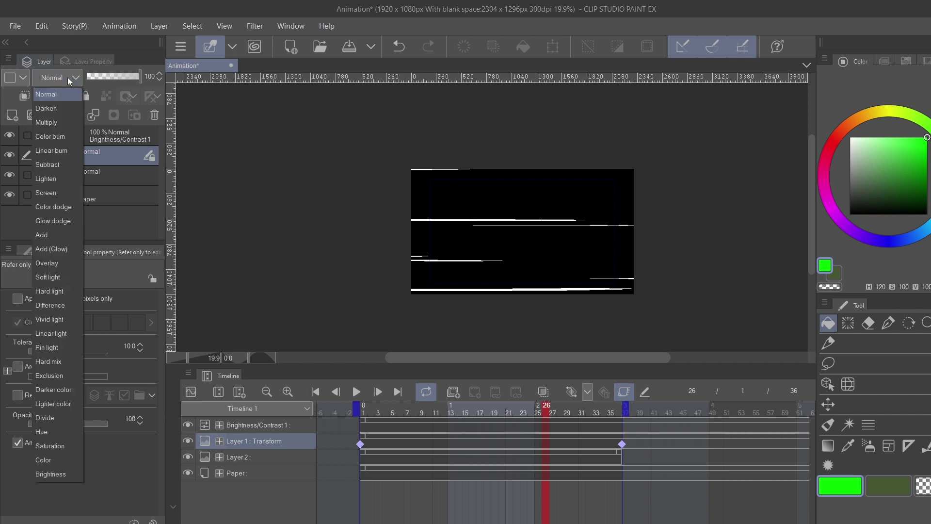
left_click(59, 180)
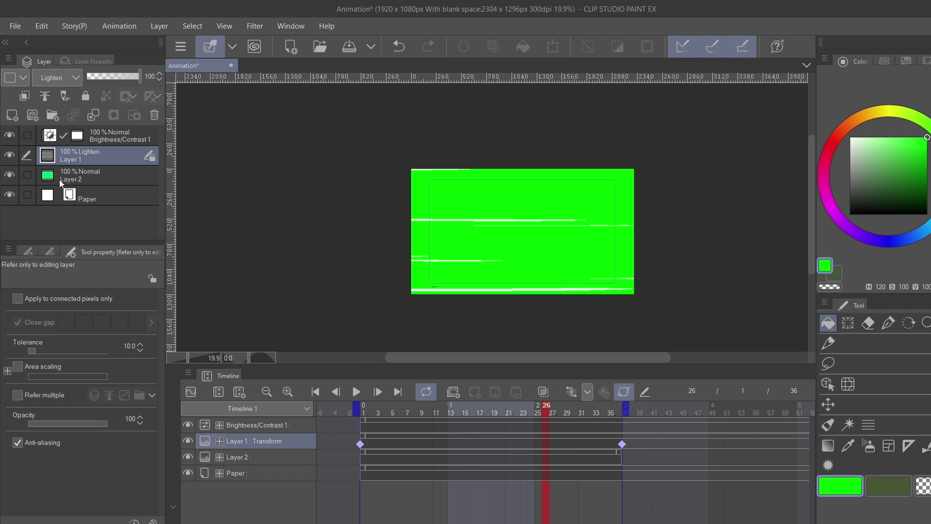
Refill Layer 2 with a darker blue of hue 195, saturation 100 and value 83, and preview the animation.
left_click(77, 180)
left_click(928, 219)
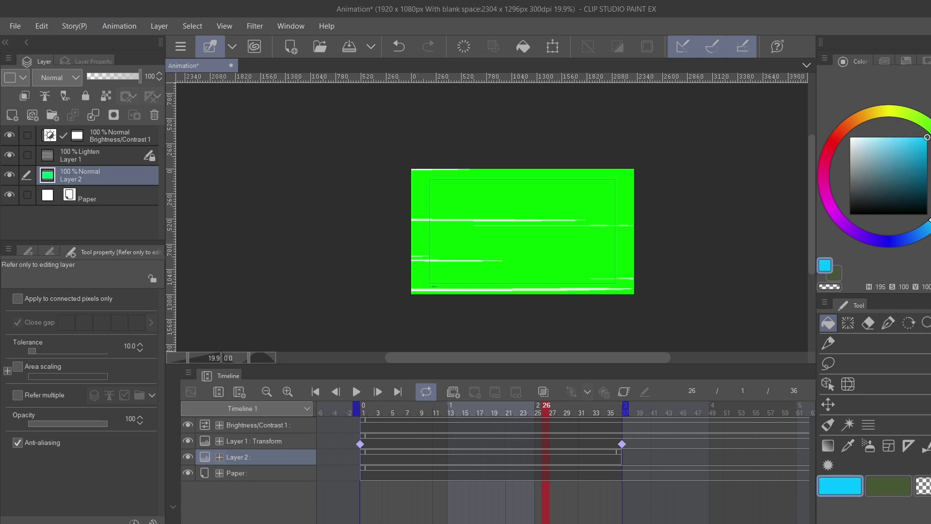
left_click(590, 241)
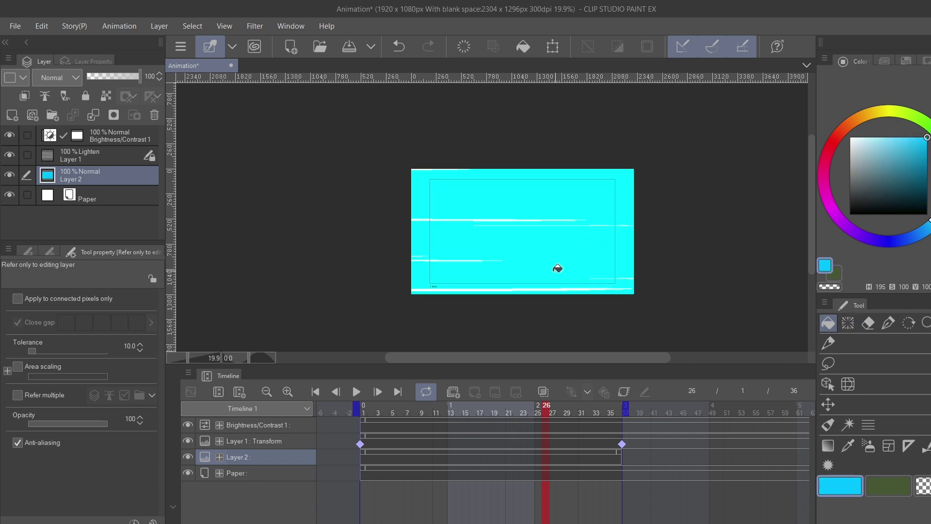
left_click(926, 150)
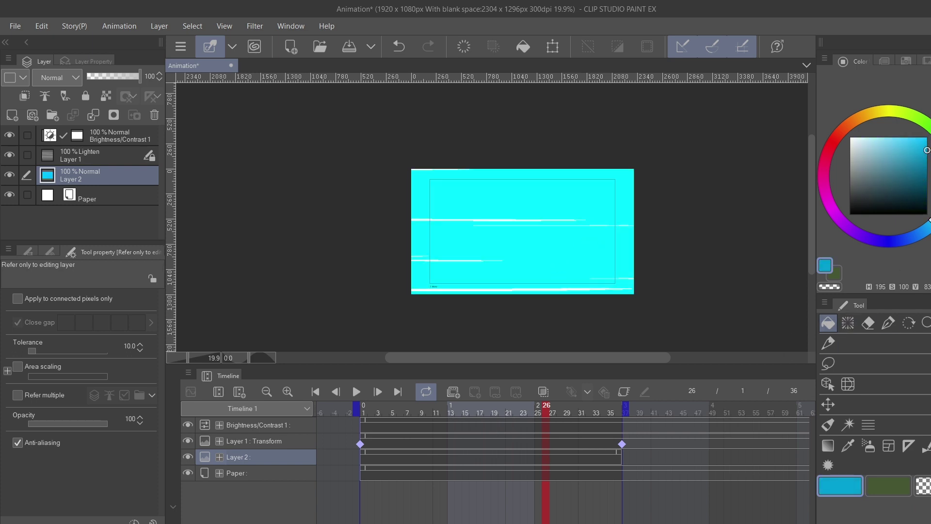
left_click(546, 237)
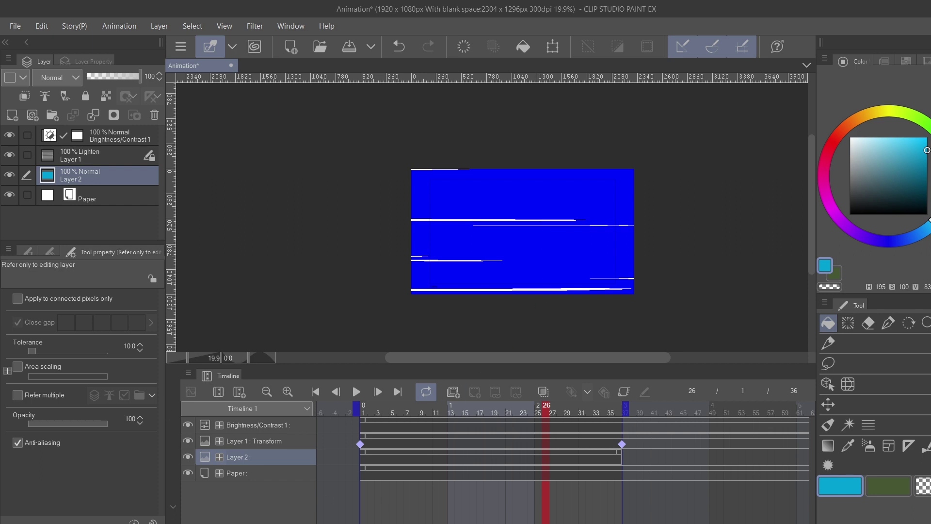
left_click(356, 391)
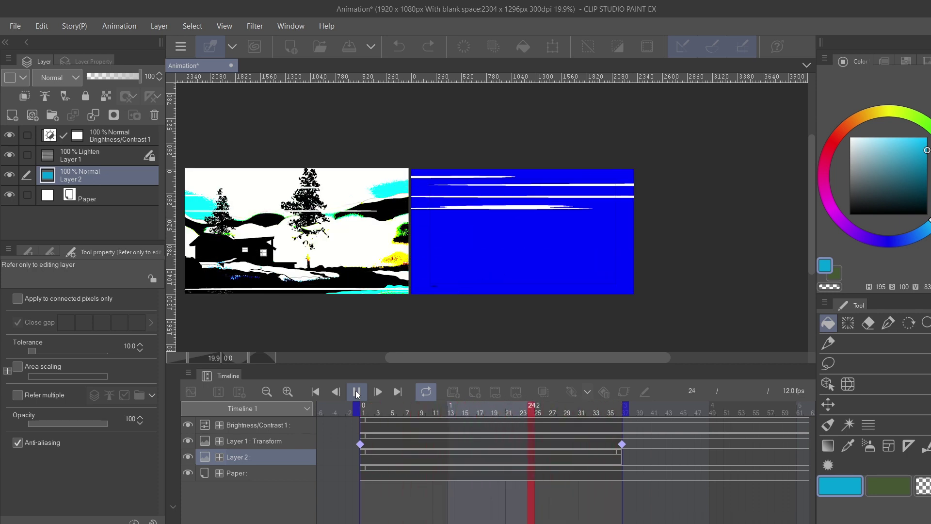
left_click(355, 395)
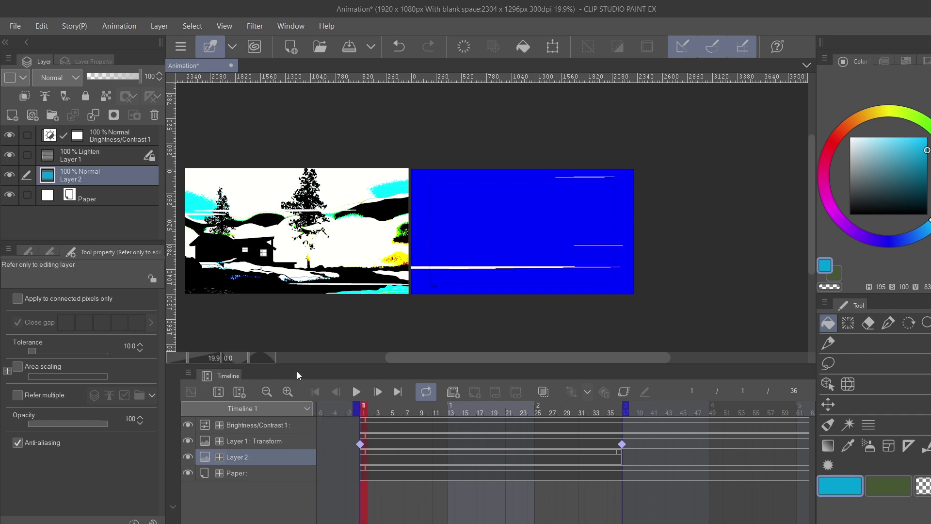
Hide the Paper layer and Layer 2, and open the animation export options.
left_click(10, 196)
left_click(11, 176)
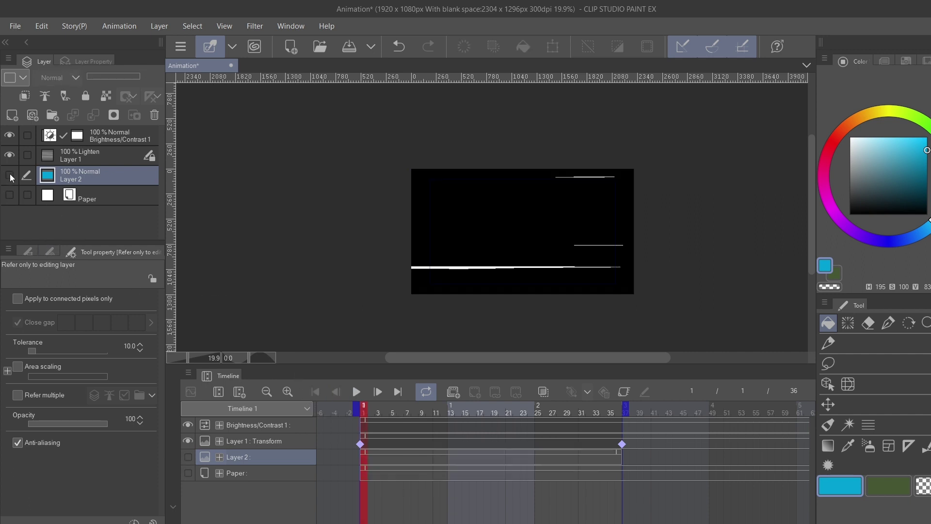
left_click(16, 27)
mouse_move(155, 214)
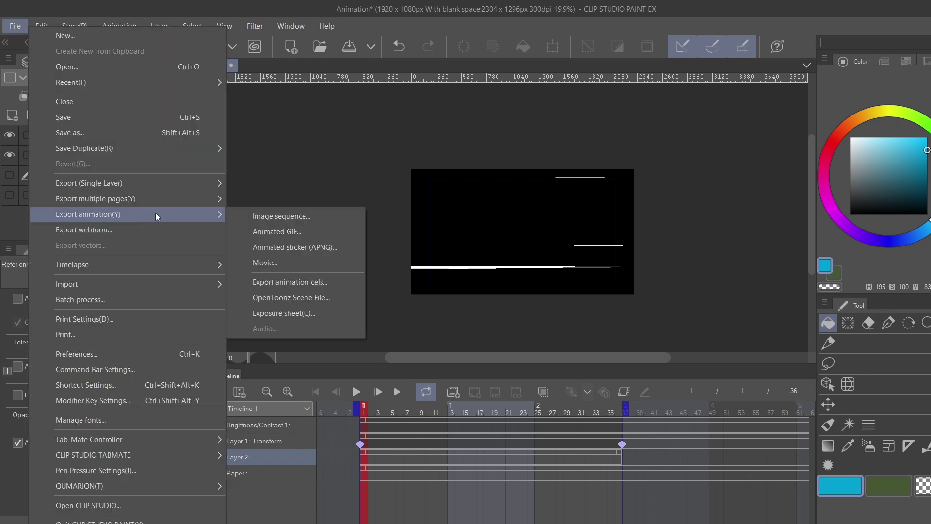